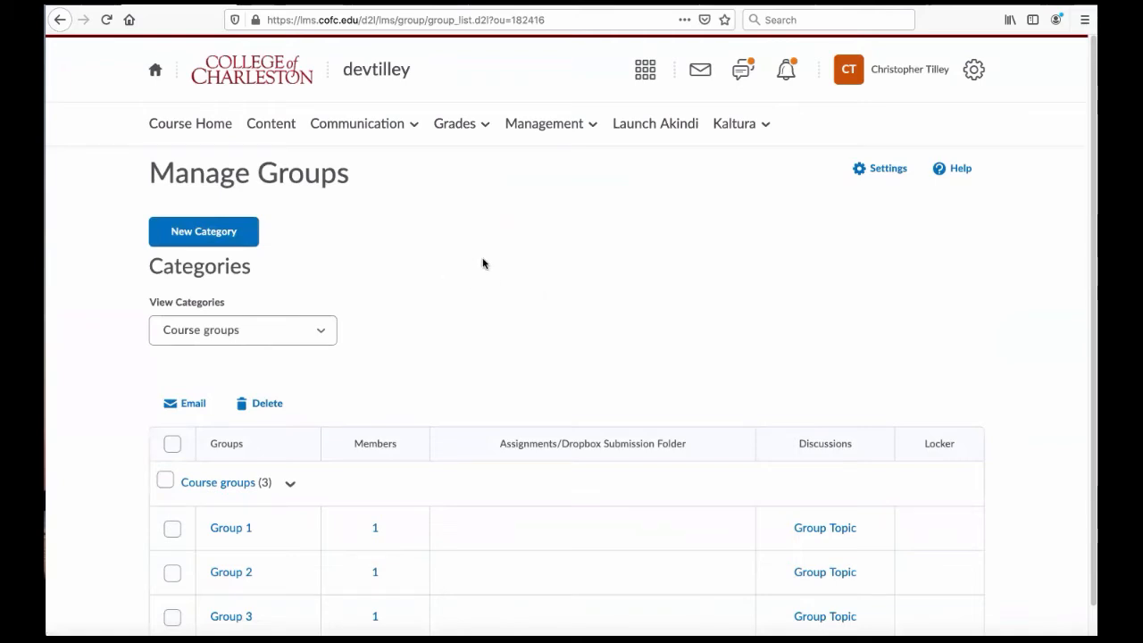
- Add a new group named Group 4 to the Course groups category and save it
{"action": "scroll", "coordinate": [482, 268], "scroll_direction": "down", "scroll_amount": 1}
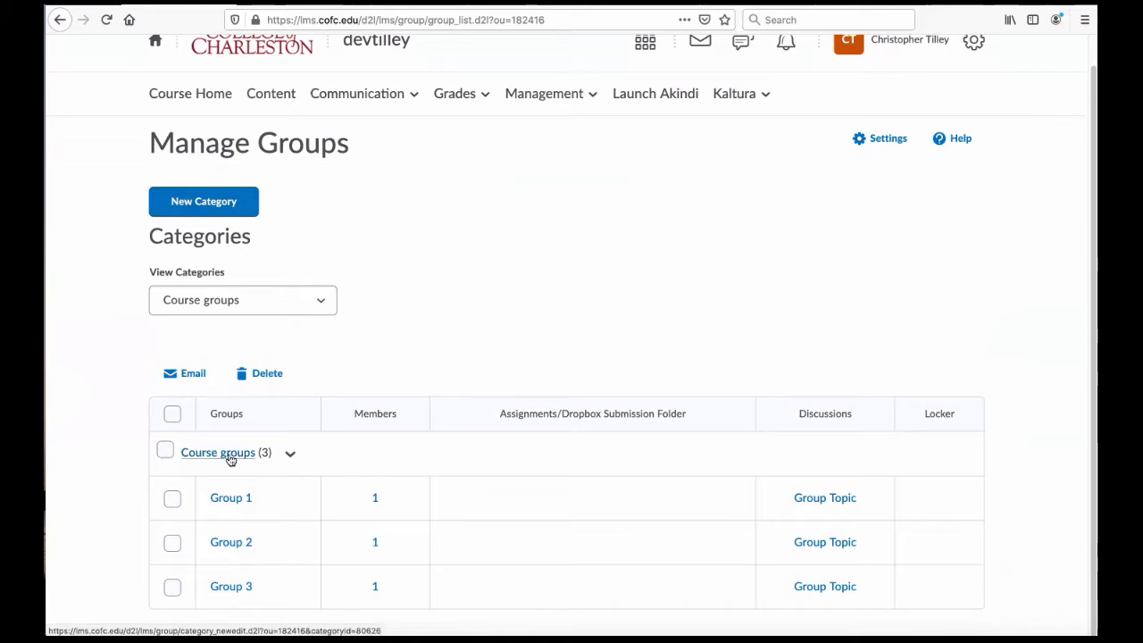
{"action": "left_click", "coordinate": [290, 457]}
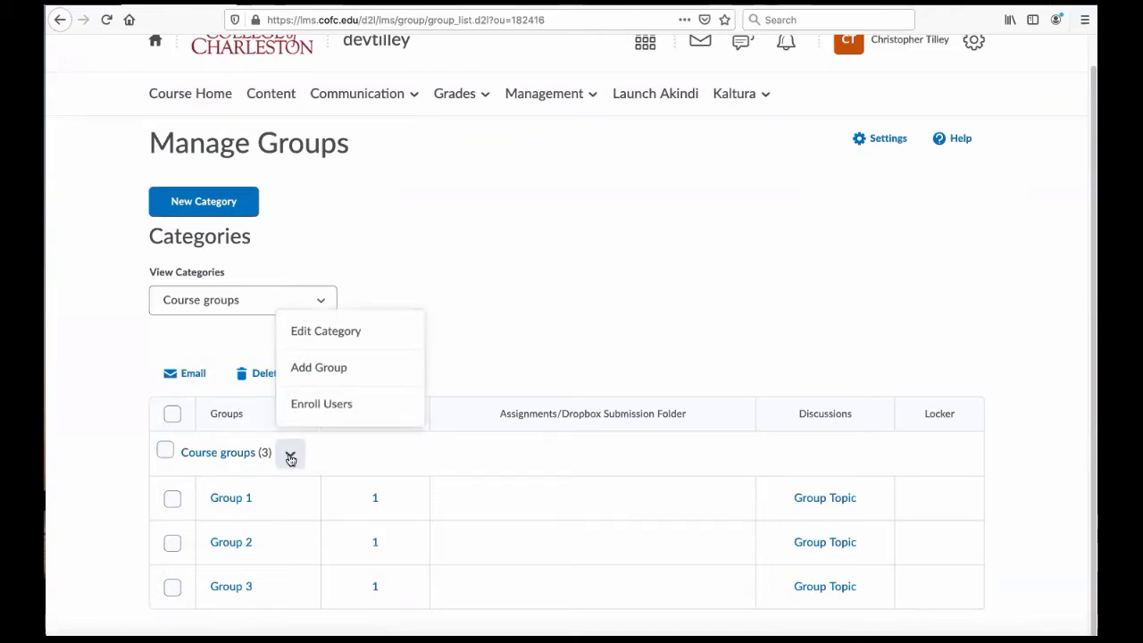
{"action": "left_click", "coordinate": [326, 371]}
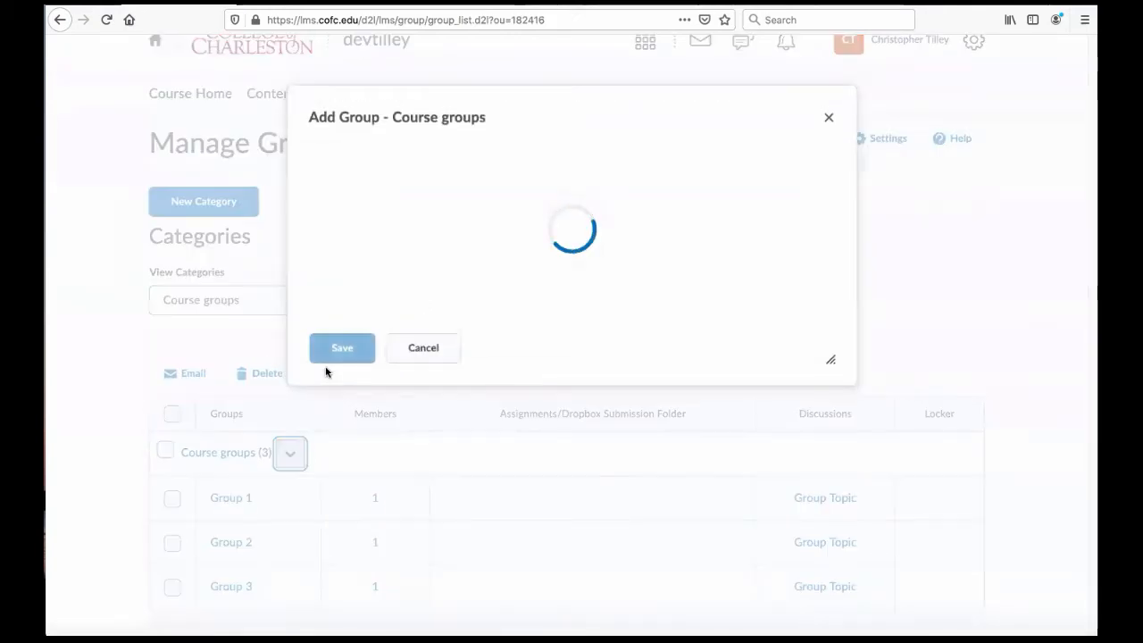
{"action": "left_click", "coordinate": [378, 303]}
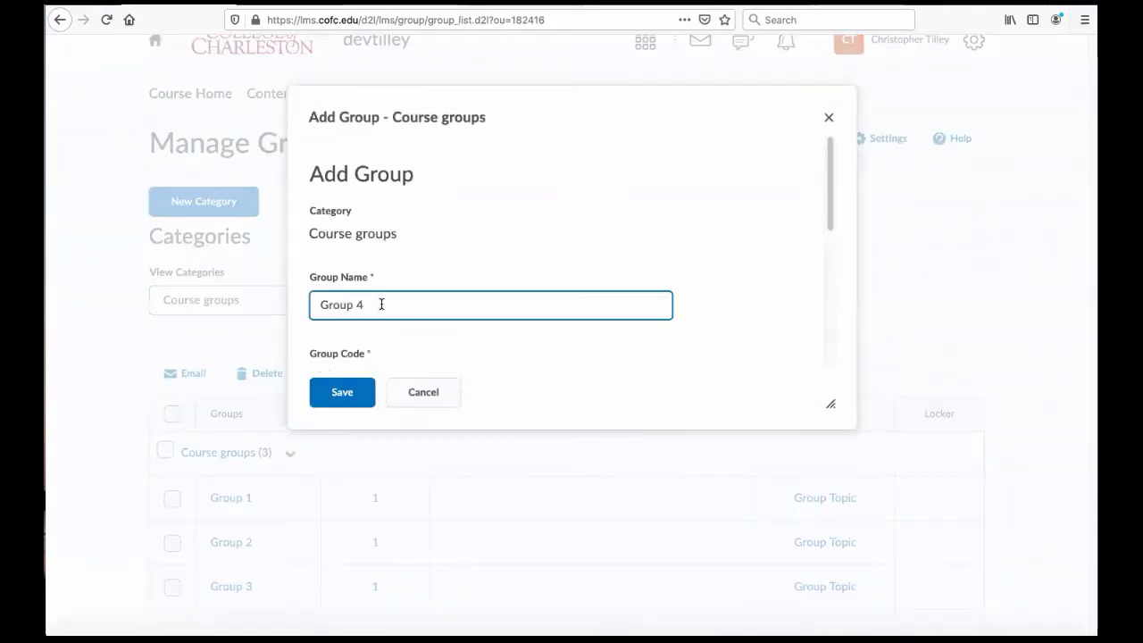
{"action": "key", "text": "Tab"}
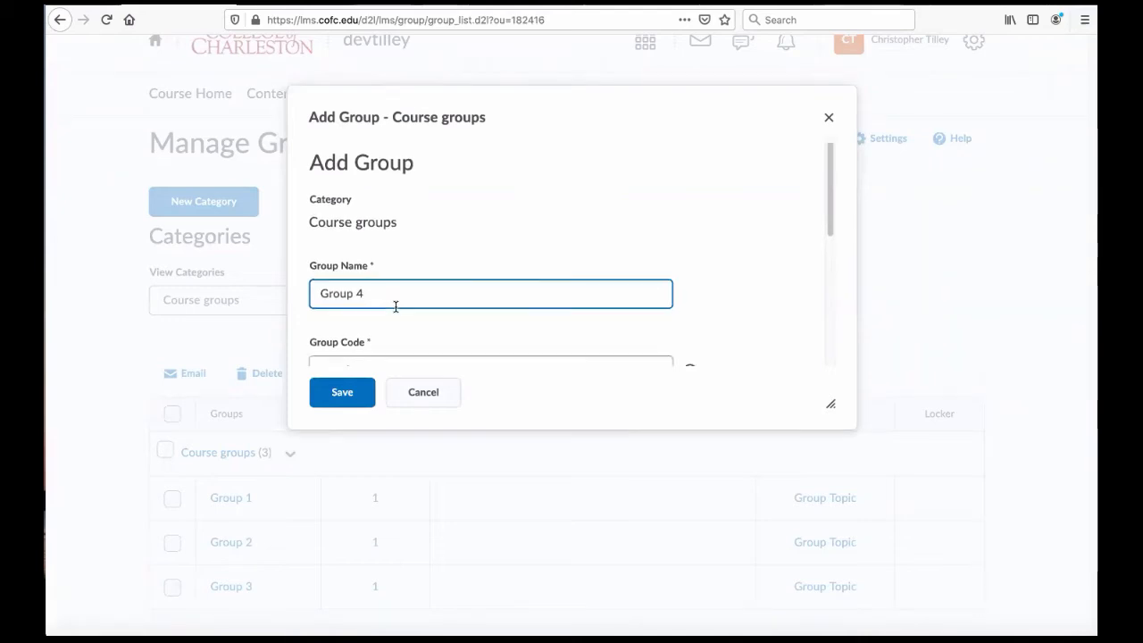
{"action": "left_click", "coordinate": [342, 392]}
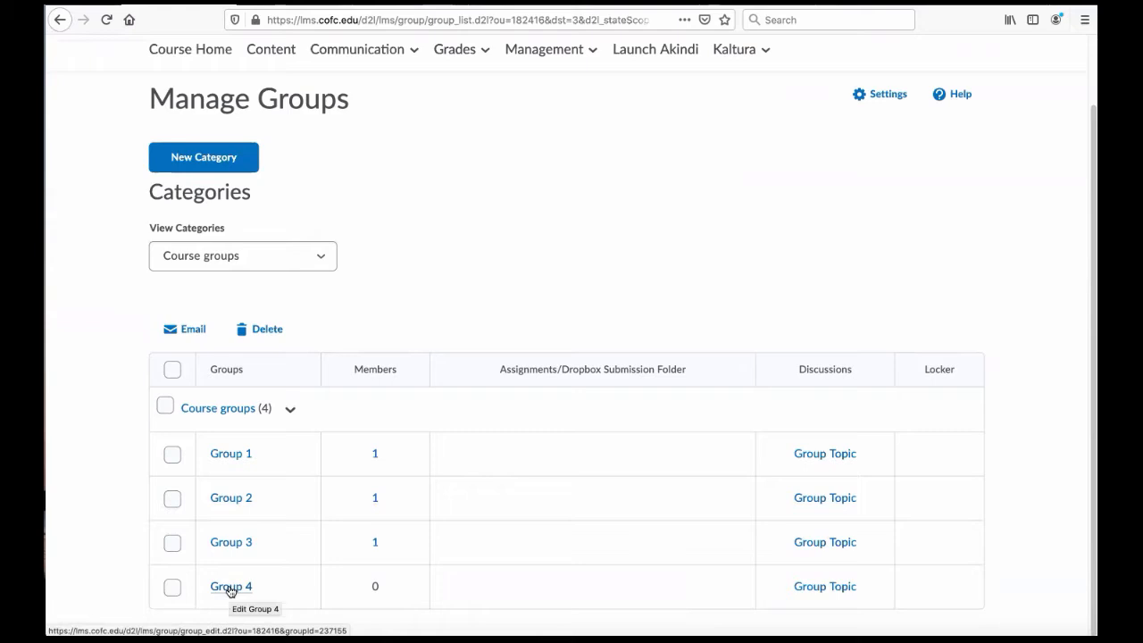
- Enroll the first listed student in Group 4 and save the enrollment
{"action": "left_click", "coordinate": [230, 587]}
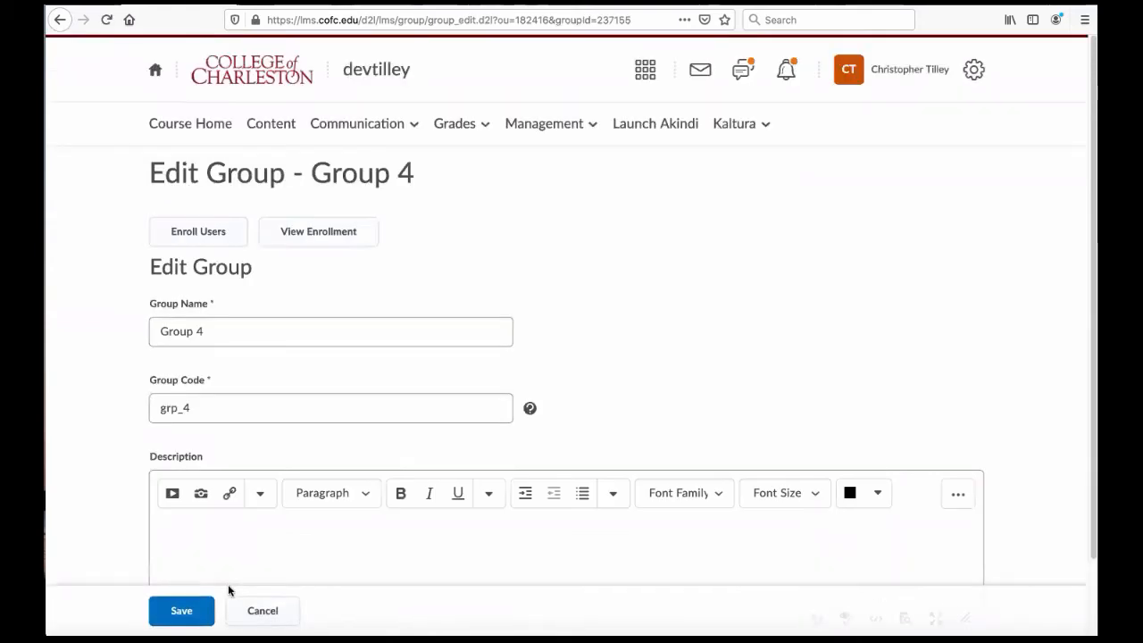
{"action": "left_click", "coordinate": [207, 240]}
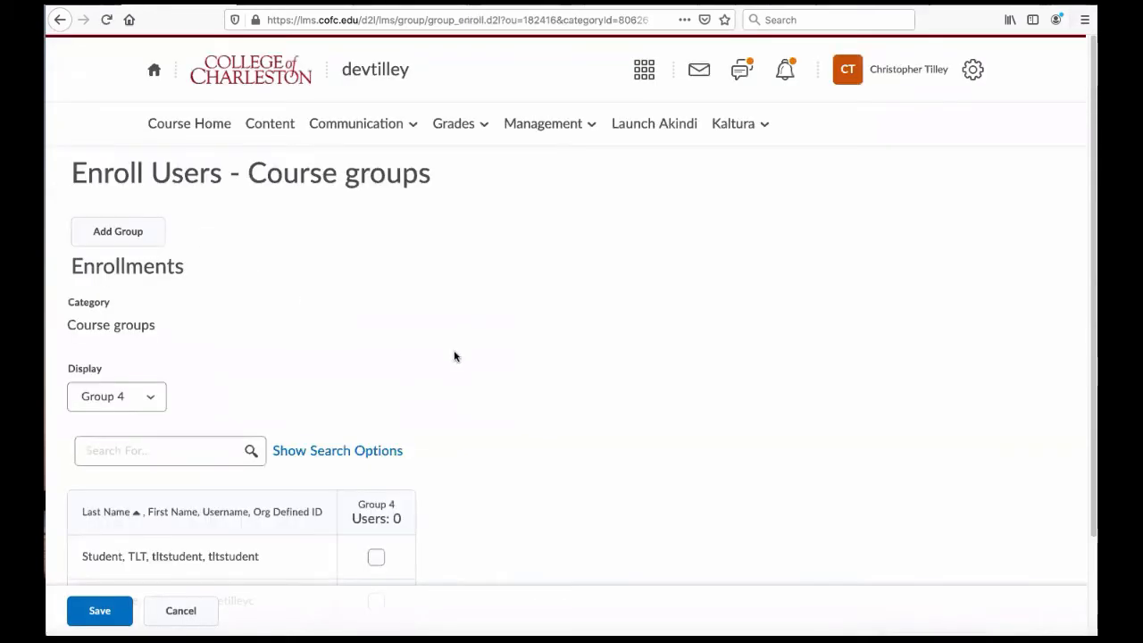
{"action": "scroll", "coordinate": [506, 362], "scroll_direction": "down", "scroll_amount": 3}
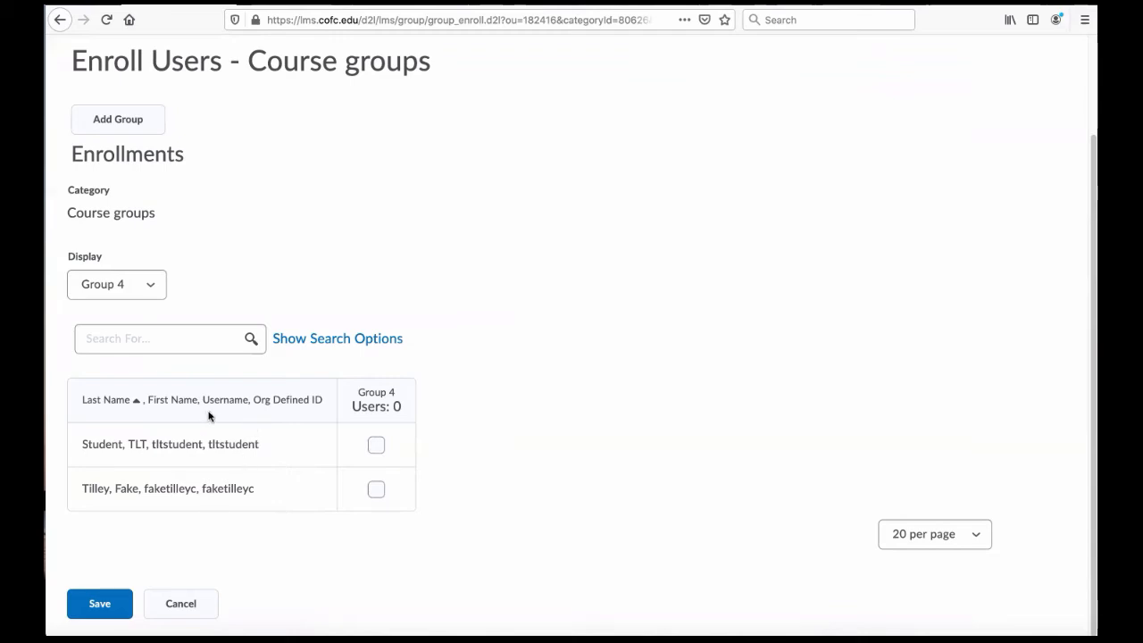
{"action": "left_click", "coordinate": [376, 445]}
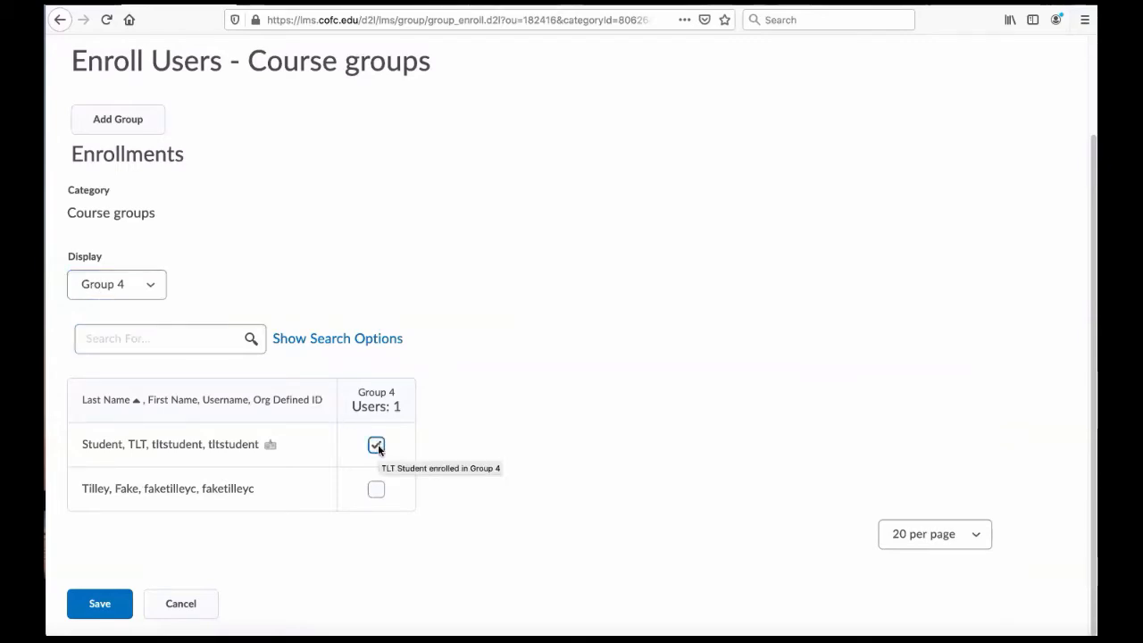
{"action": "left_click", "coordinate": [100, 605]}
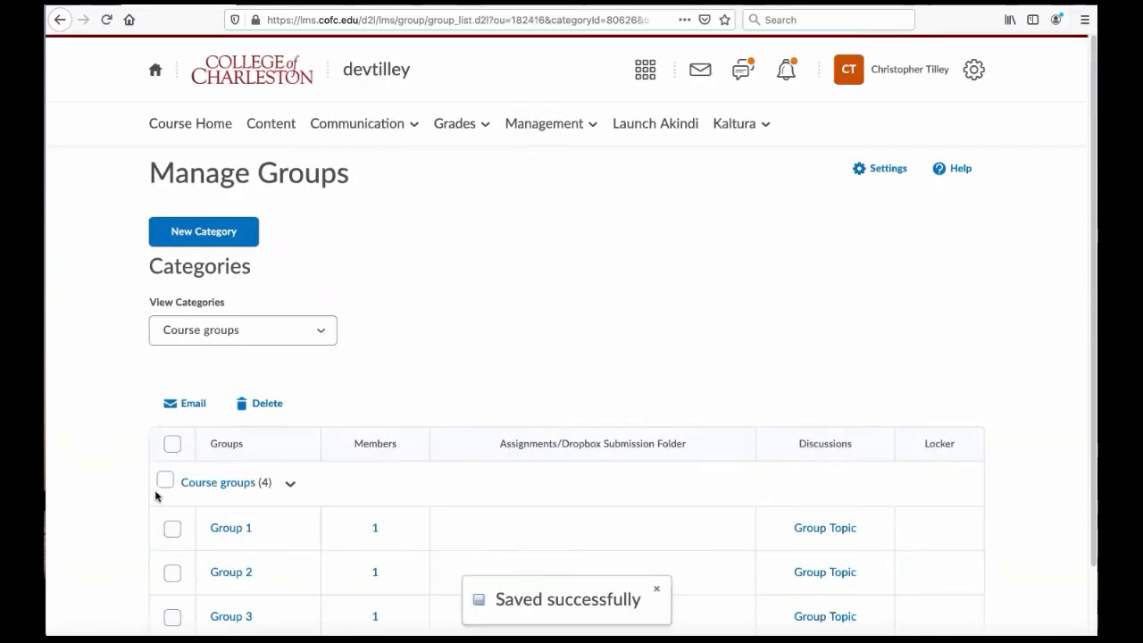
{"action": "scroll", "coordinate": [155, 496], "scroll_direction": "down", "scroll_amount": 2}
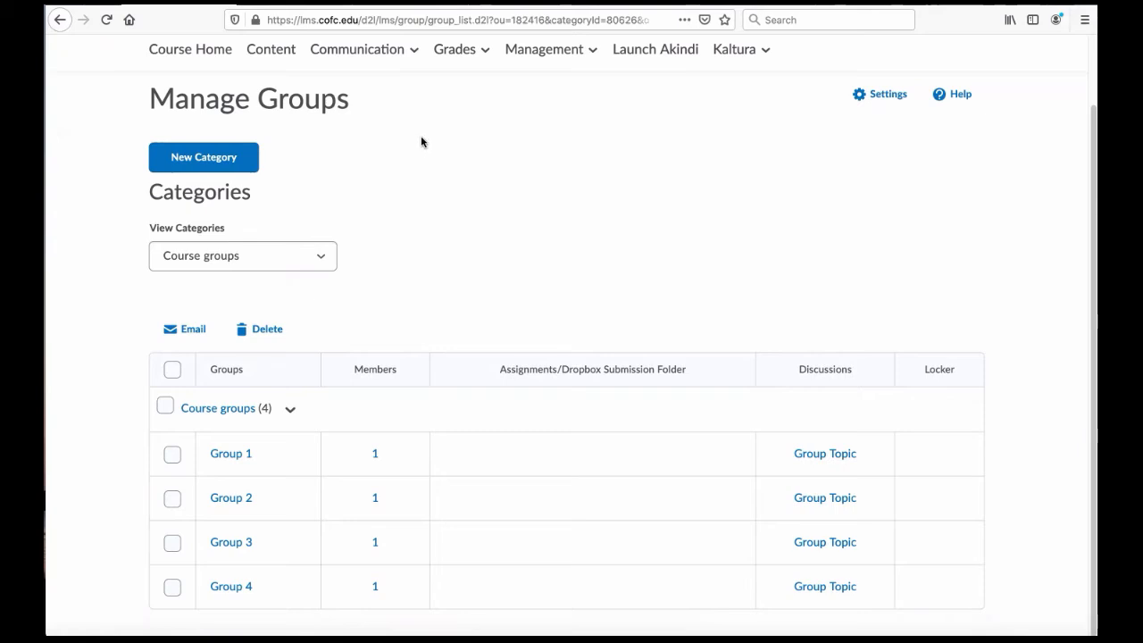
- Go to the course discussions and start a new topic in Forum B
{"action": "left_click", "coordinate": [360, 56]}
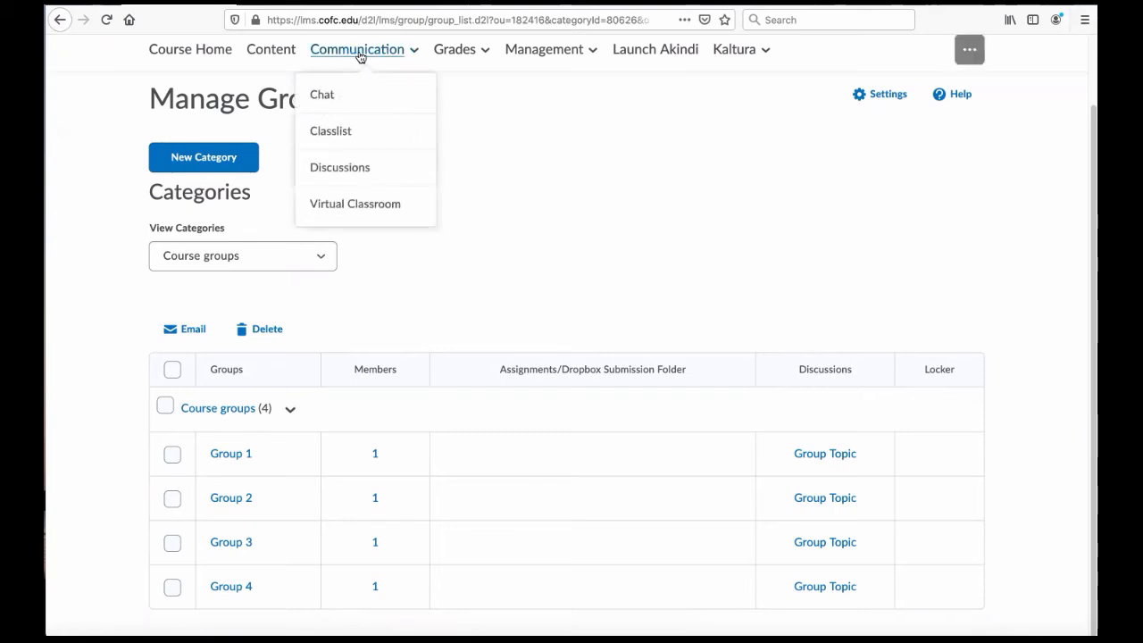
{"action": "left_click", "coordinate": [354, 171]}
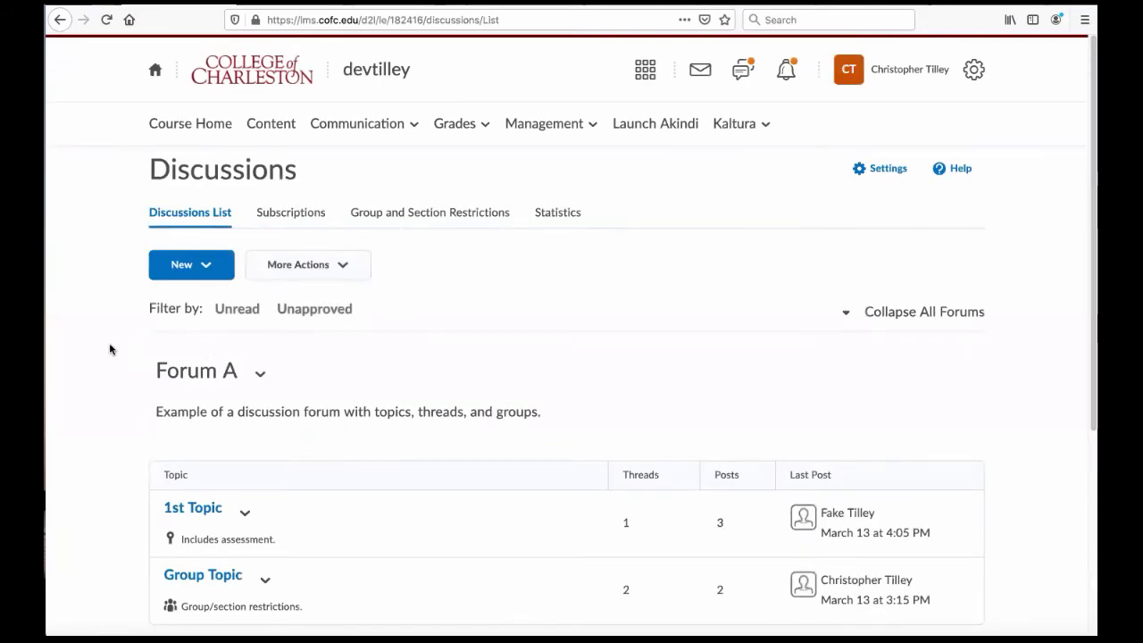
{"action": "scroll", "coordinate": [115, 350], "scroll_direction": "down", "scroll_amount": 4}
{"action": "scroll", "coordinate": [115, 350], "scroll_direction": "down", "scroll_amount": 3}
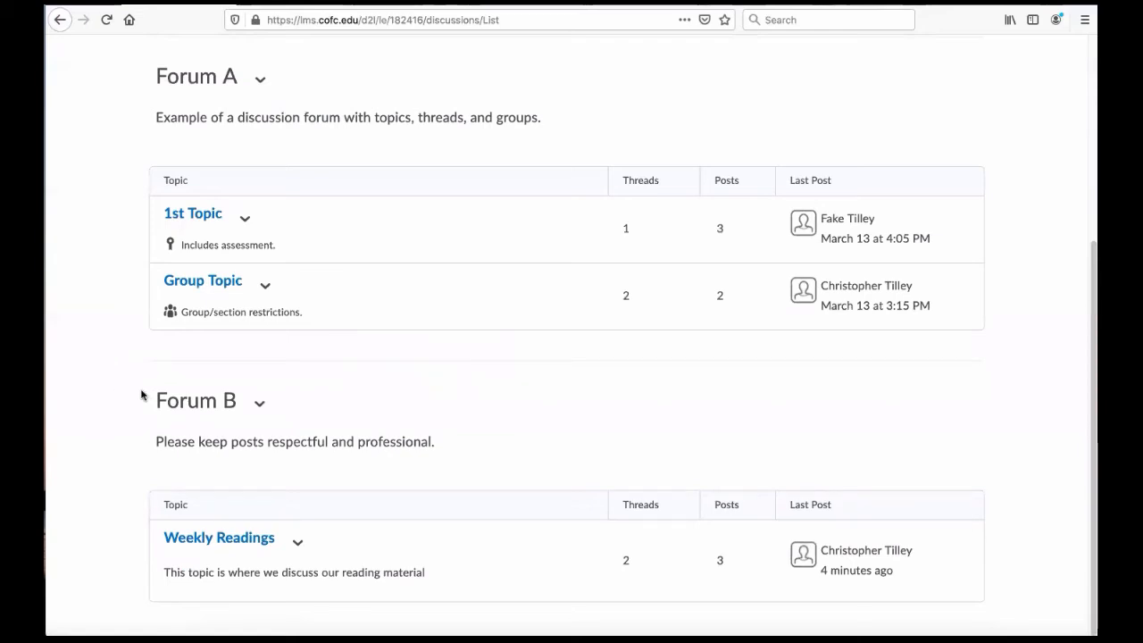
{"action": "left_click", "coordinate": [260, 406]}
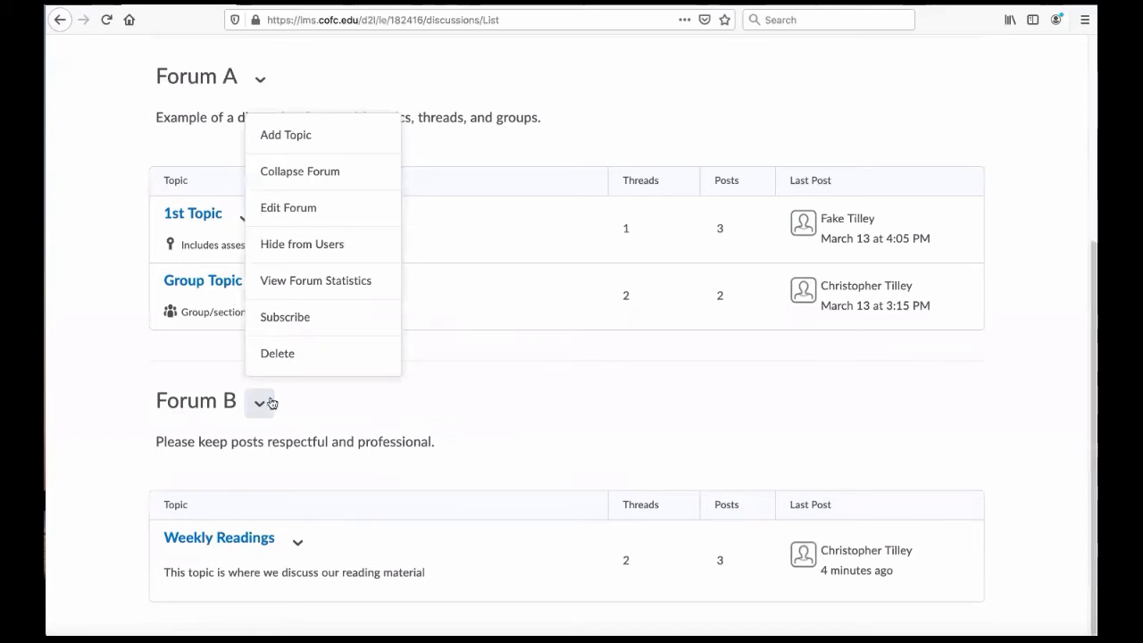
{"action": "left_click", "coordinate": [298, 133]}
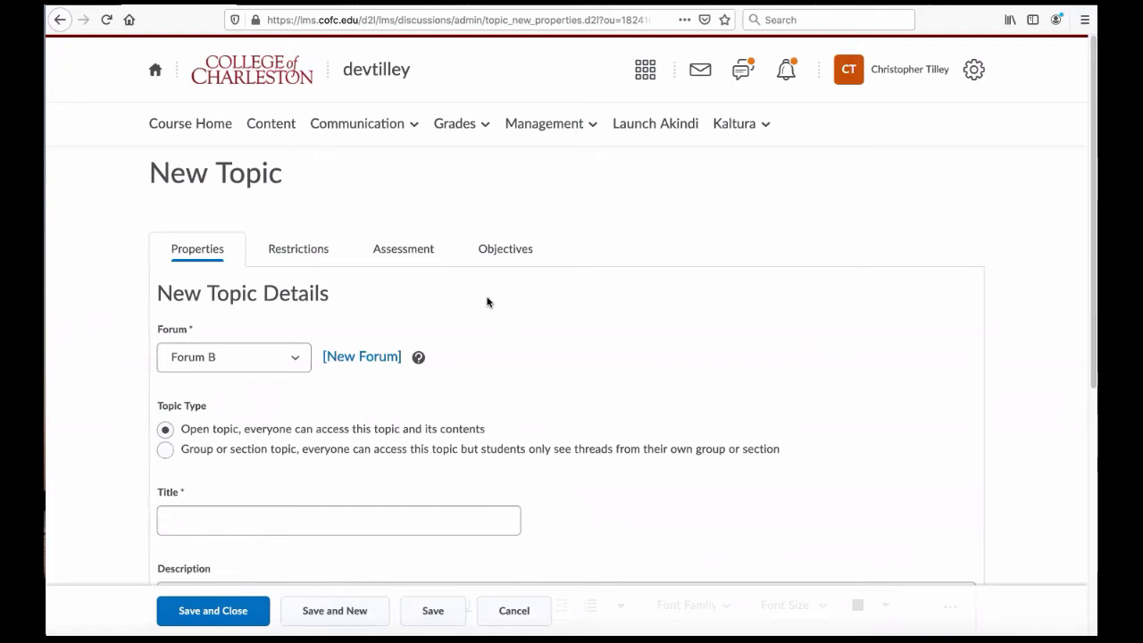
- Make the new topic a group or section topic for the Course groups category
{"action": "scroll", "coordinate": [508, 306], "scroll_direction": "down", "scroll_amount": 3}
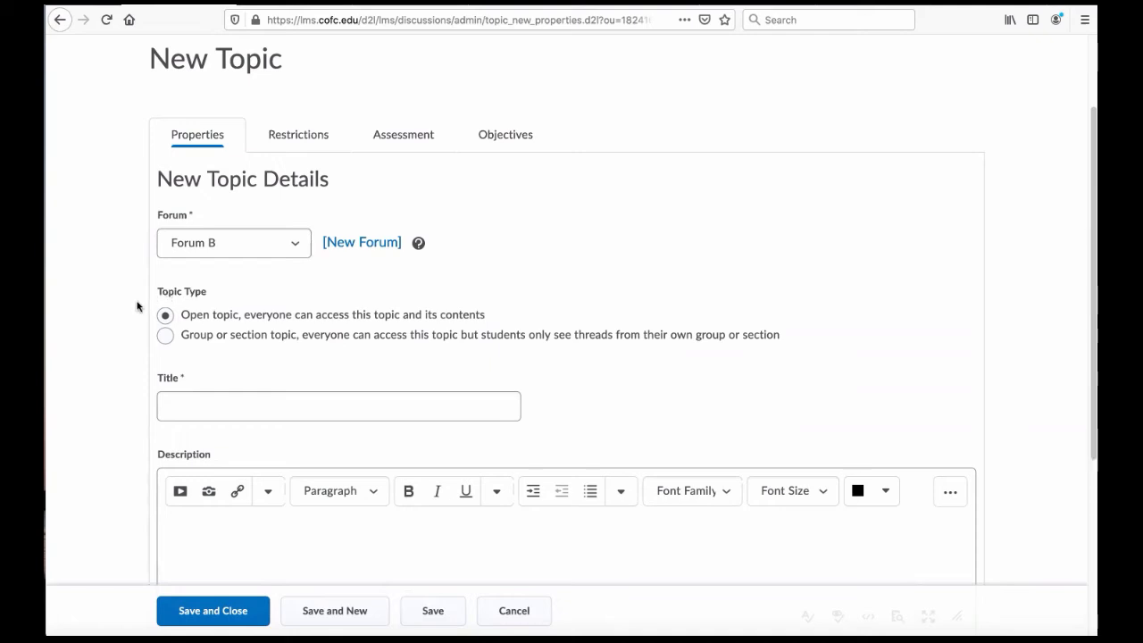
{"action": "left_click", "coordinate": [242, 319]}
{"action": "left_click", "coordinate": [165, 337]}
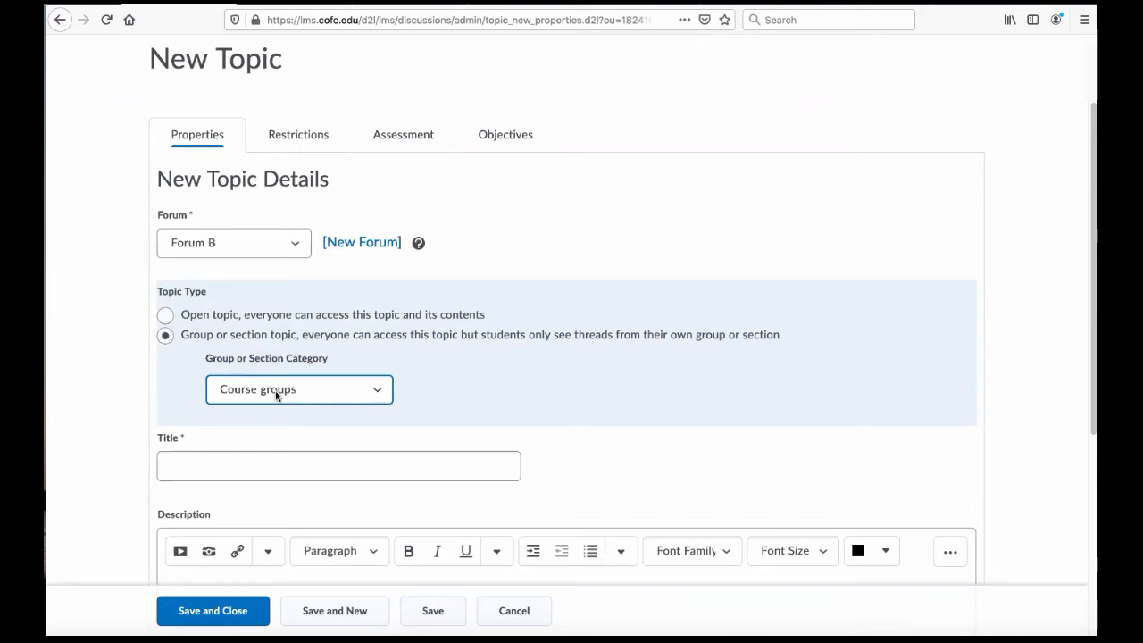
- Title the topic "Group Projects", then save and close it
{"action": "left_click", "coordinate": [238, 459]}
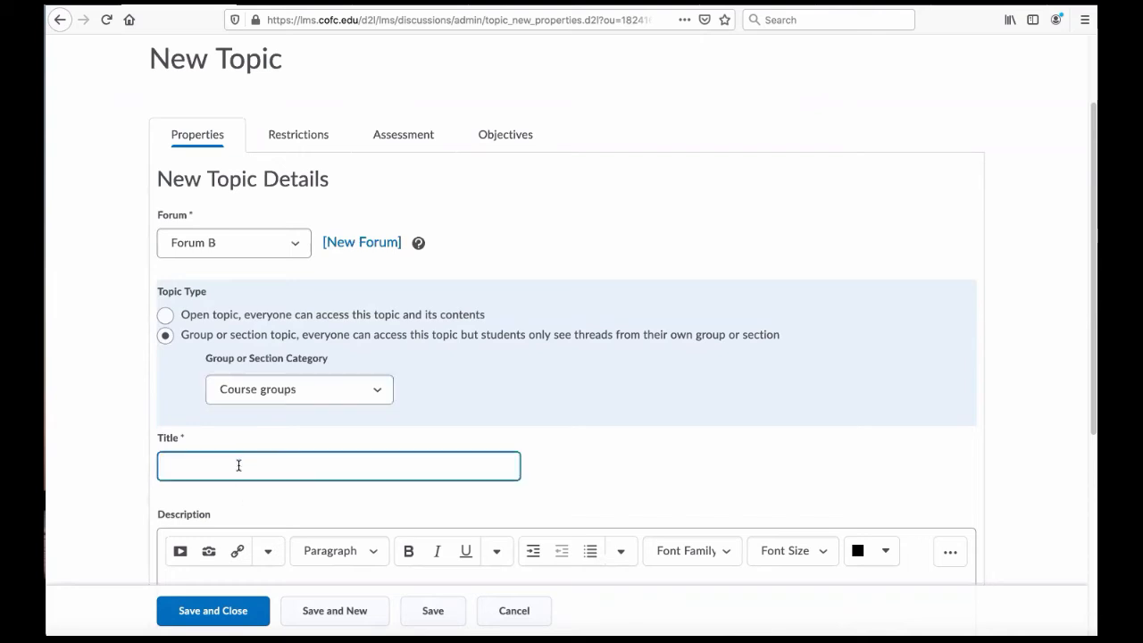
{"action": "type", "text": "Gruo"}
{"action": "type", "text": "p"}
{"action": "key", "text": "BackSpace"}
{"action": "key", "text": "BackSpace"}
{"action": "type", "text": "roup Discus"}
{"action": "double_click", "coordinate": [204, 465]}
{"action": "type", "text": "Projects"}
{"action": "scroll", "coordinate": [159, 431], "scroll_direction": "down", "scroll_amount": 4}
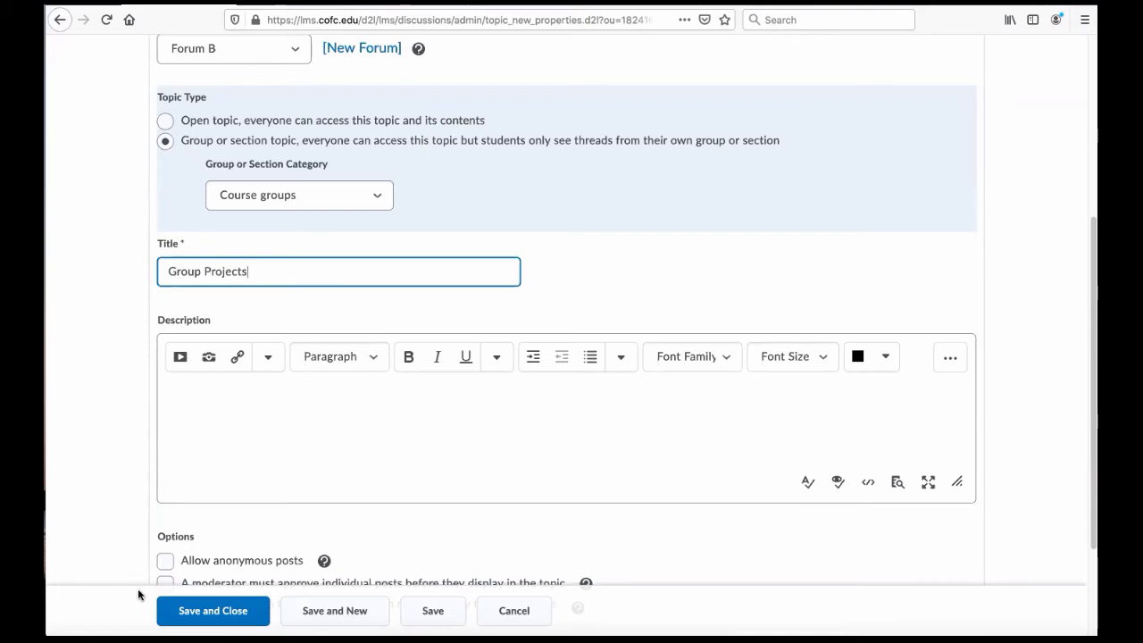
{"action": "left_click", "coordinate": [225, 612]}
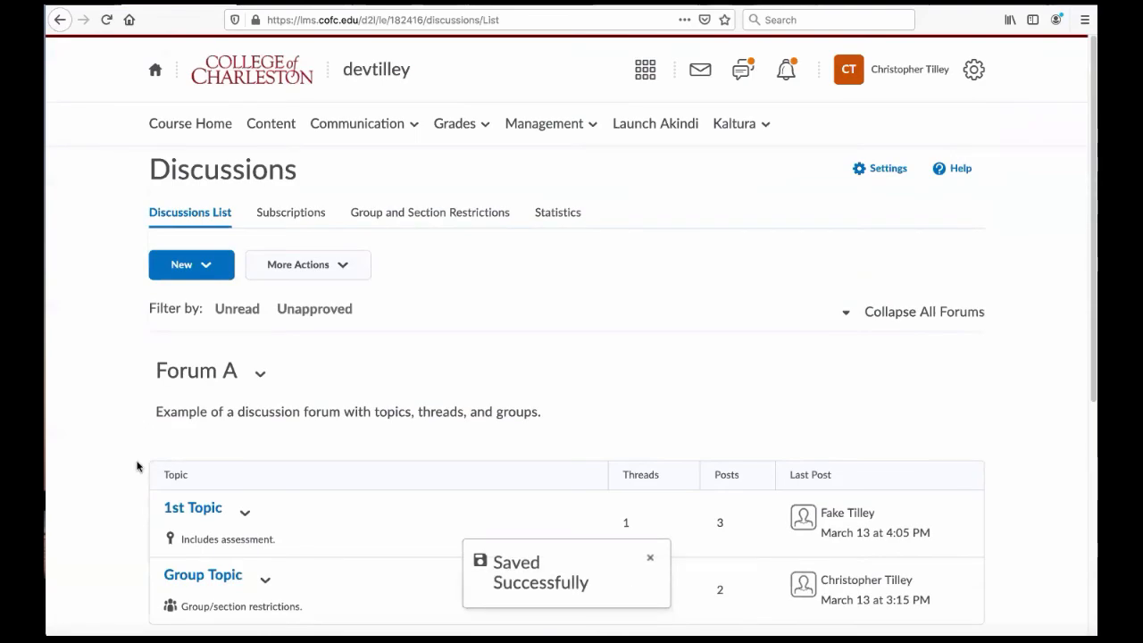
- Start a new thread in Forum B's Group Projects topic and set it to post to Group 4
{"action": "scroll", "coordinate": [137, 468], "scroll_direction": "down", "scroll_amount": 4}
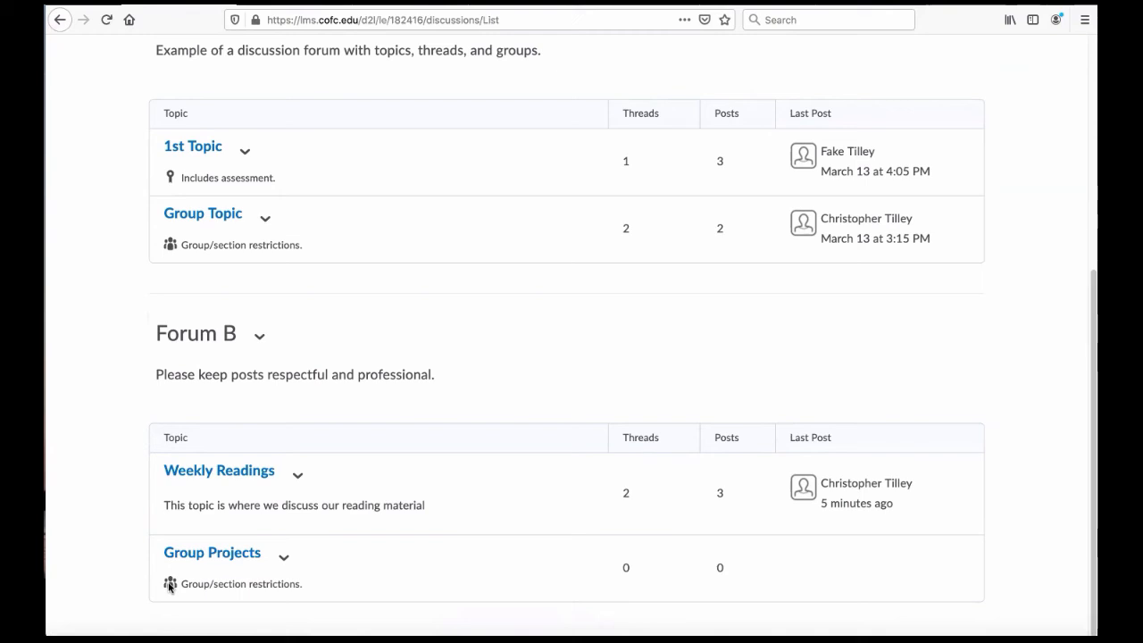
{"action": "left_click", "coordinate": [234, 556]}
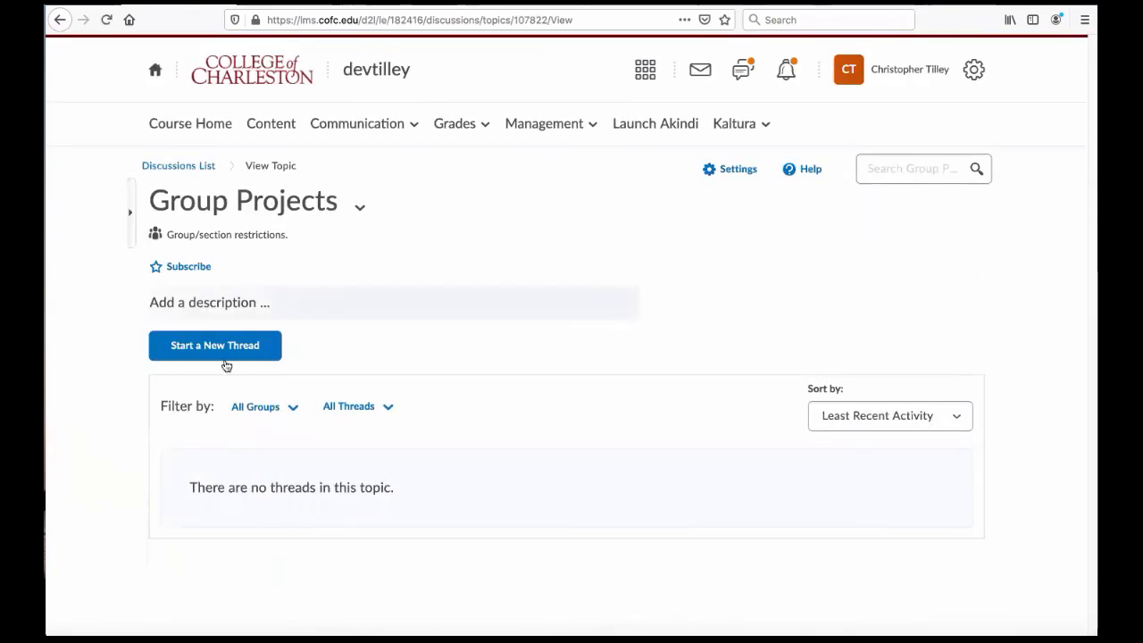
{"action": "left_click", "coordinate": [226, 348]}
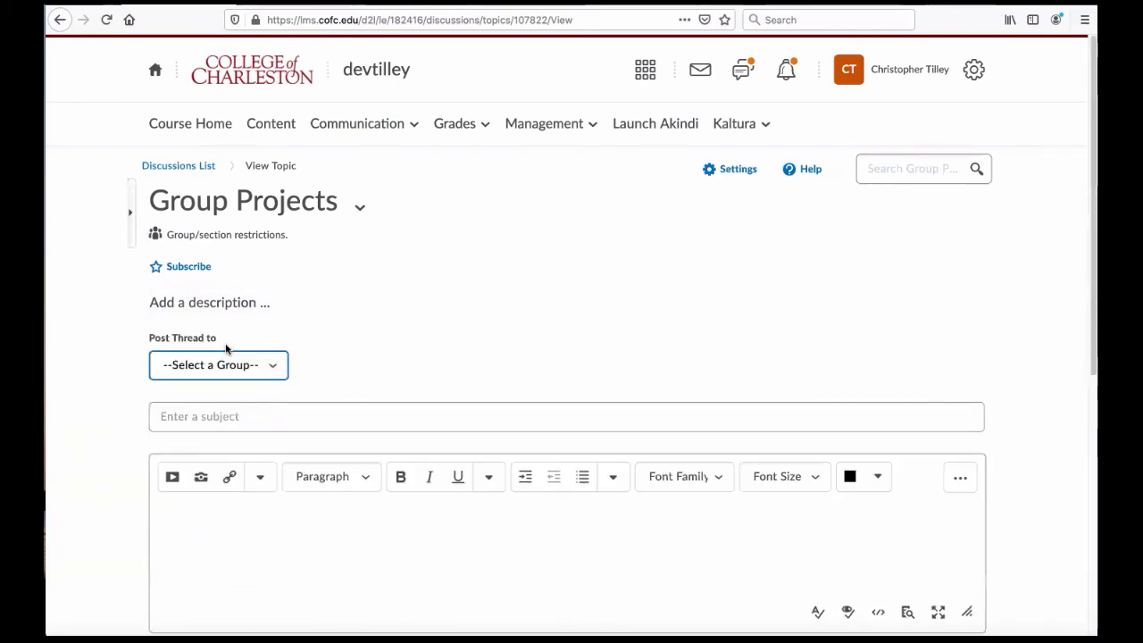
{"action": "scroll", "coordinate": [399, 308], "scroll_direction": "down", "scroll_amount": 1}
{"action": "scroll", "coordinate": [383, 295], "scroll_direction": "down", "scroll_amount": 1}
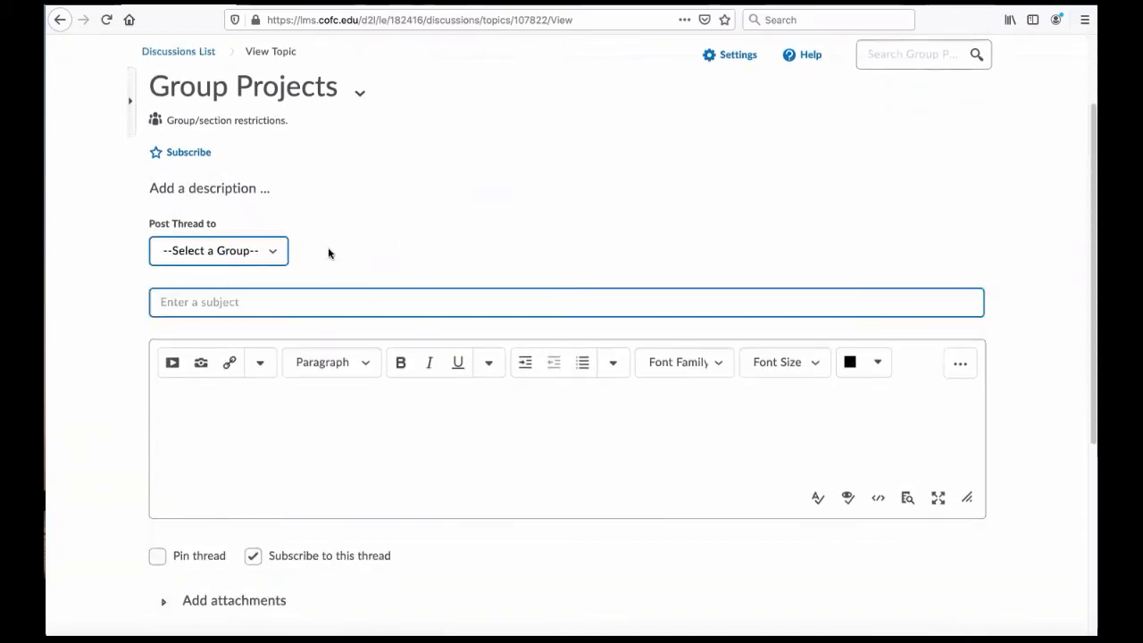
{"action": "left_click", "coordinate": [272, 254]}
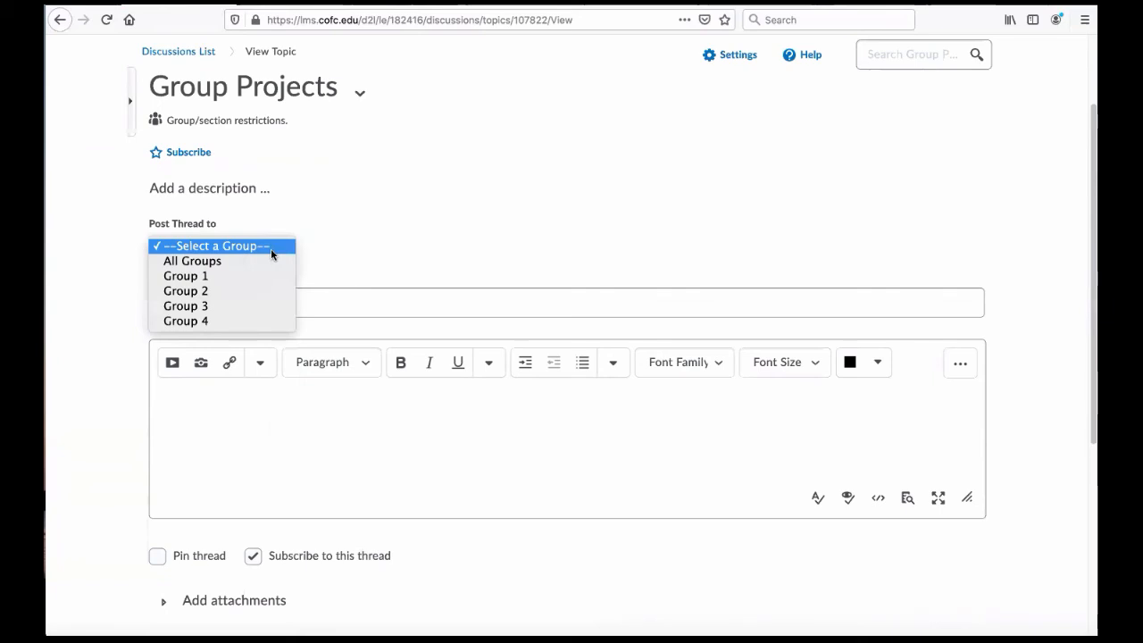
{"action": "left_click", "coordinate": [205, 321]}
- Enter "Group 4's Discussion page" as the thread's subject
{"action": "left_click", "coordinate": [189, 301]}
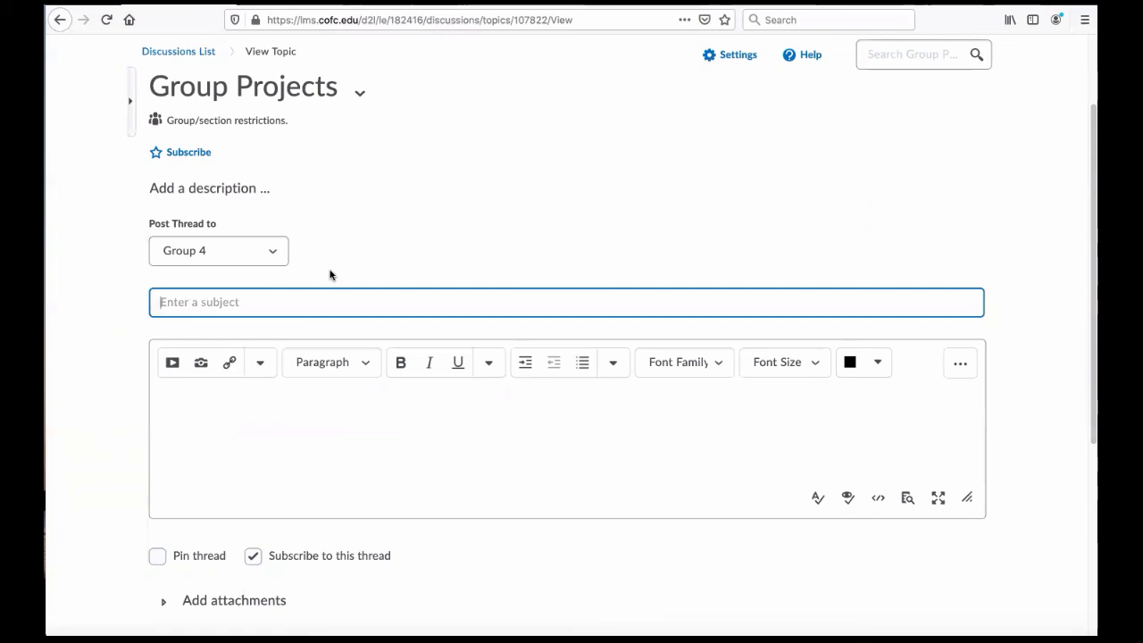
{"action": "type", "text": "Group 4"}
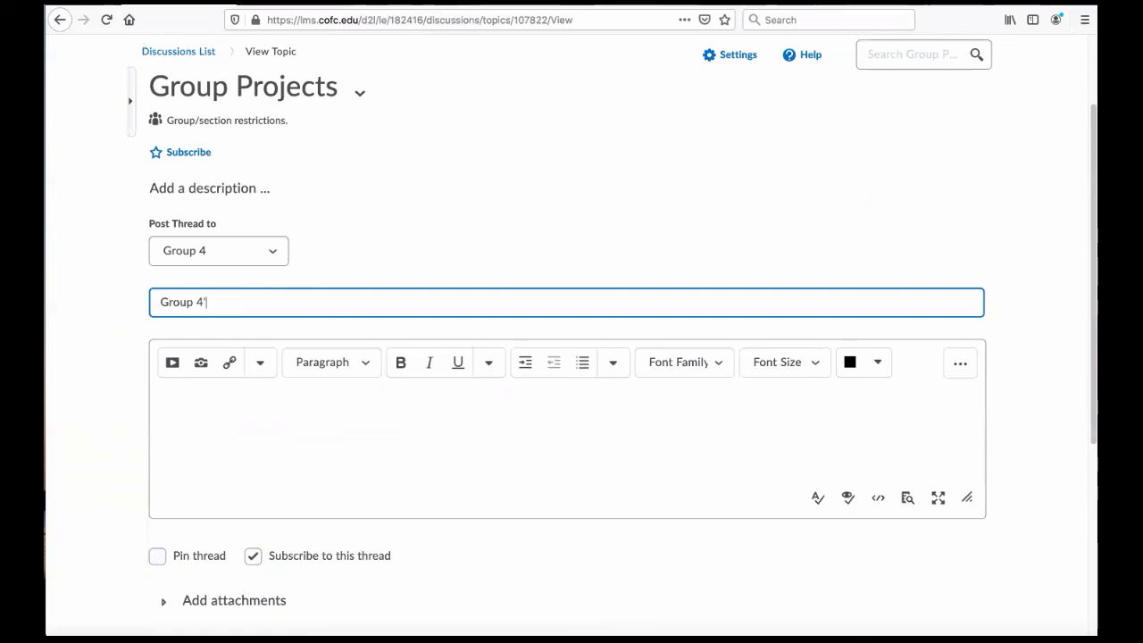
{"action": "type", "text": "s Discussion page"}
- Write "This is where G. 4 can talk about their upcoming presentation." as the thread's message and post it
{"action": "left_click", "coordinate": [231, 408]}
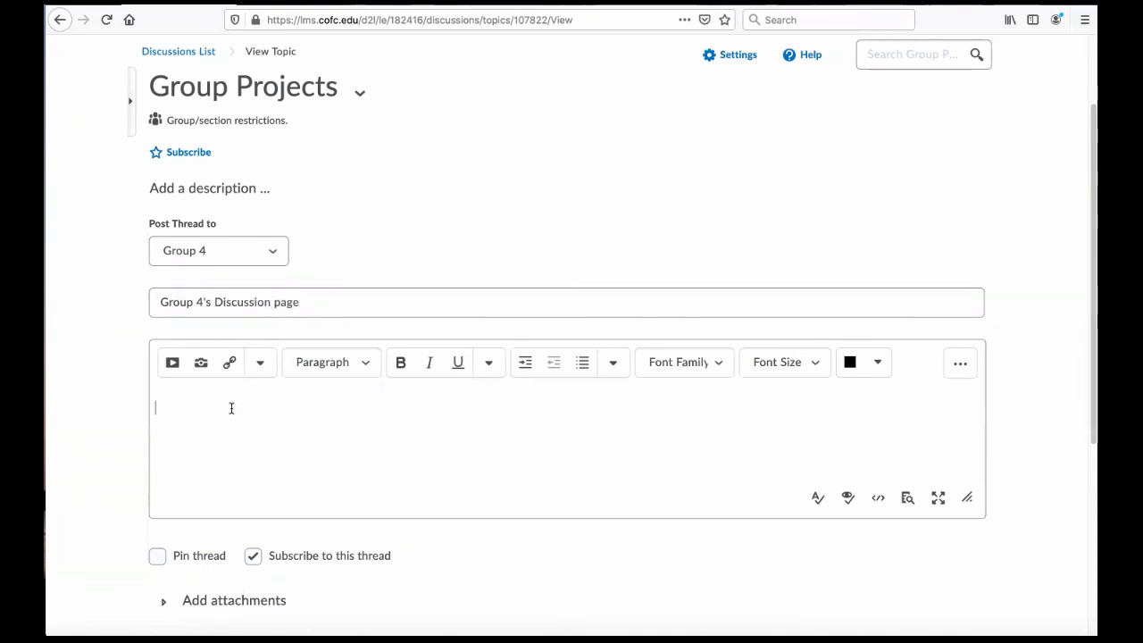
{"action": "type", "text": "This is where "}
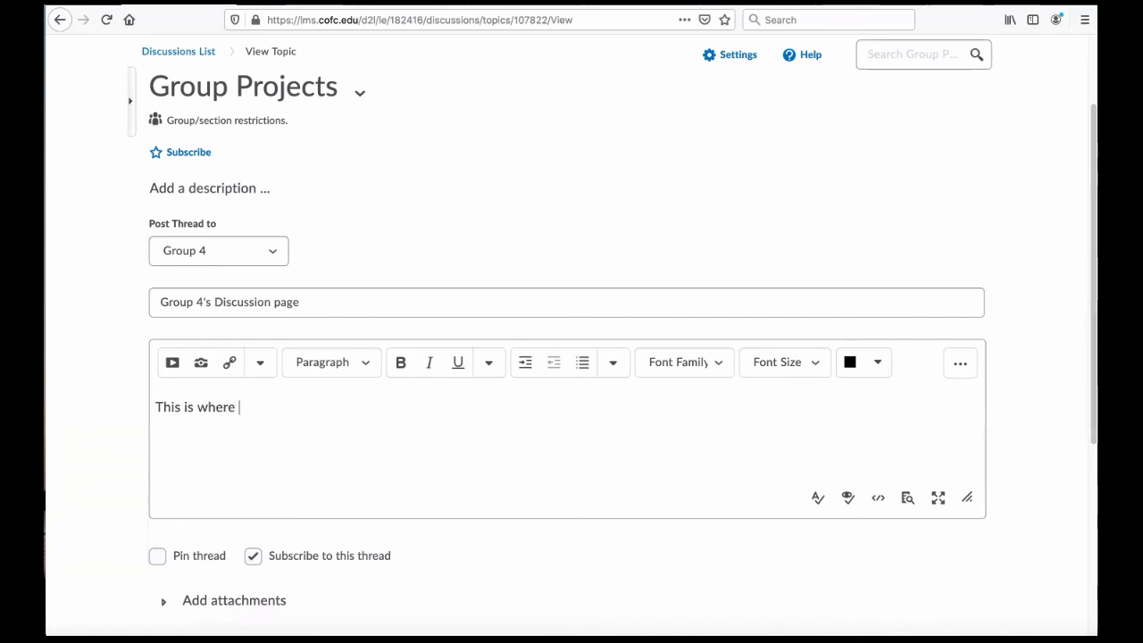
{"action": "type", "text": "G. 4 can"}
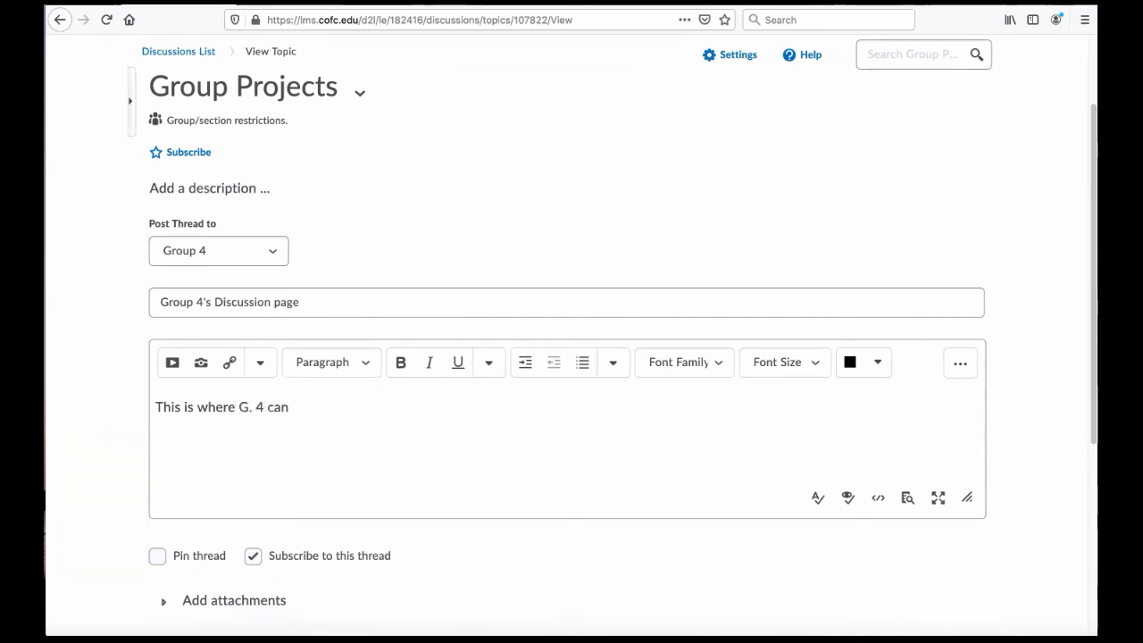
{"action": "type", "text": " talk about thie"}
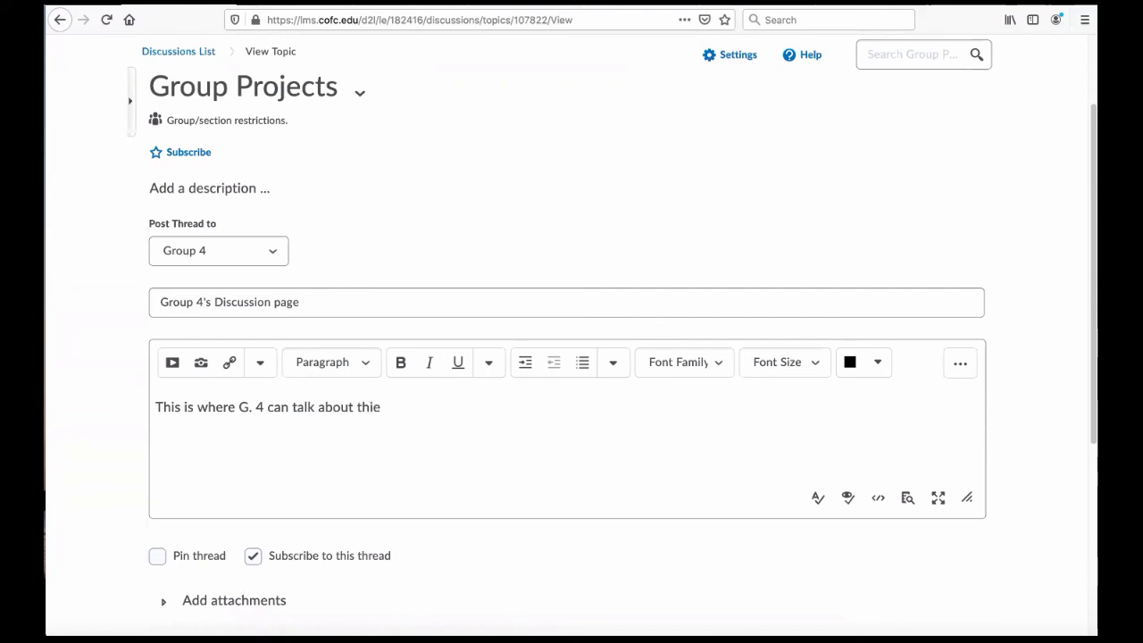
{"action": "key", "text": "BackSpace"}
{"action": "key", "text": "BackSpace"}
{"action": "type", "text": "eir upcoming pre"}
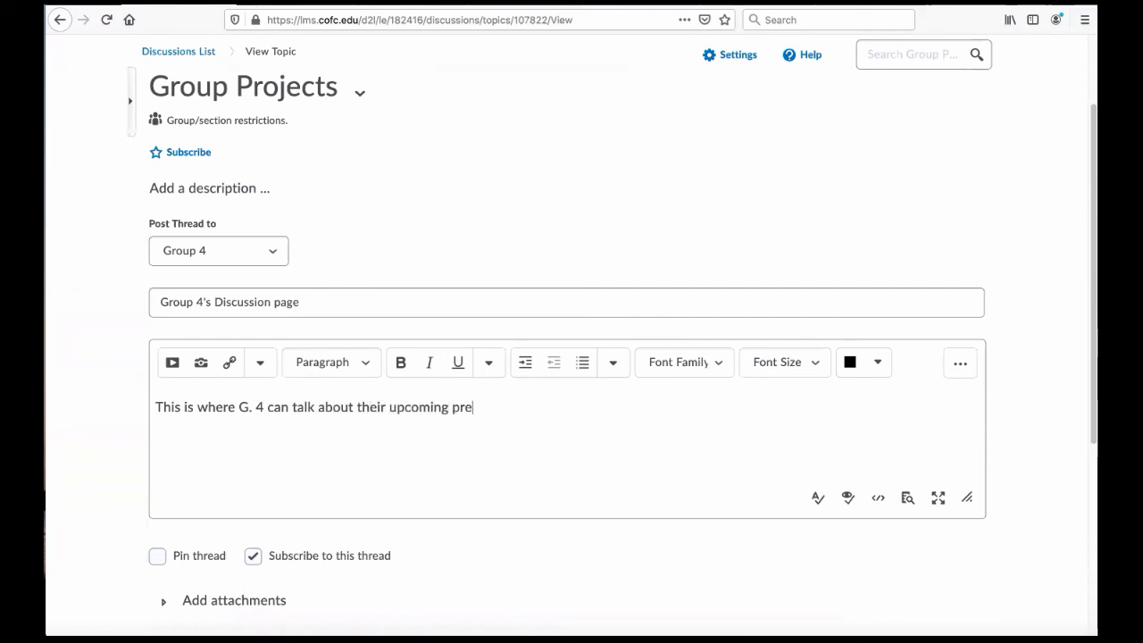
{"action": "type", "text": "sentation."}
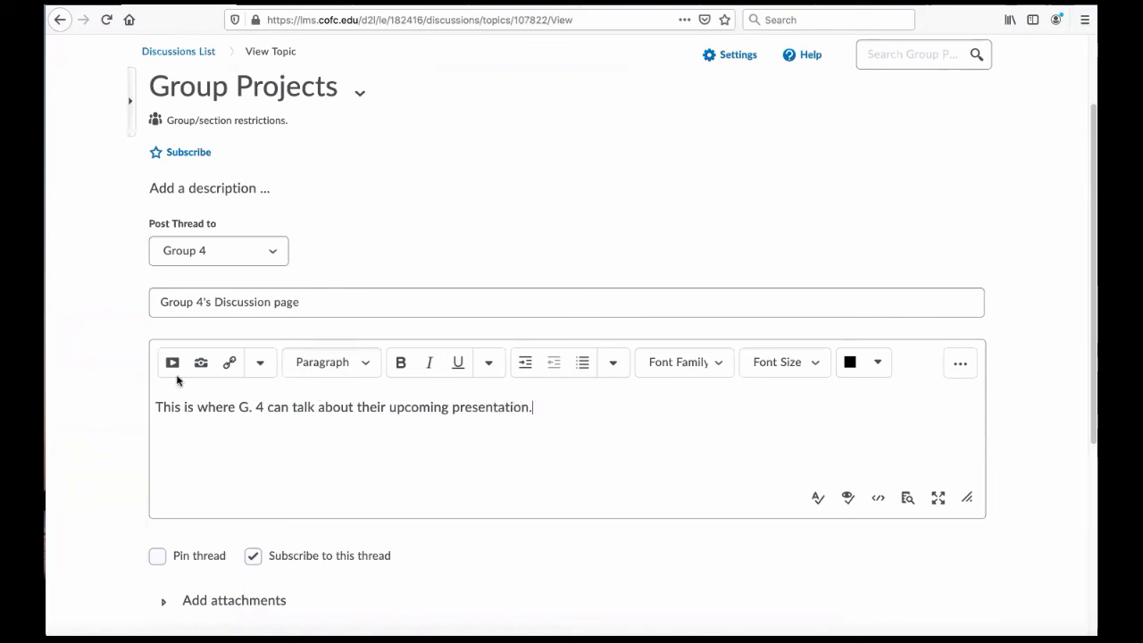
{"action": "scroll", "coordinate": [104, 361], "scroll_direction": "down", "scroll_amount": 4}
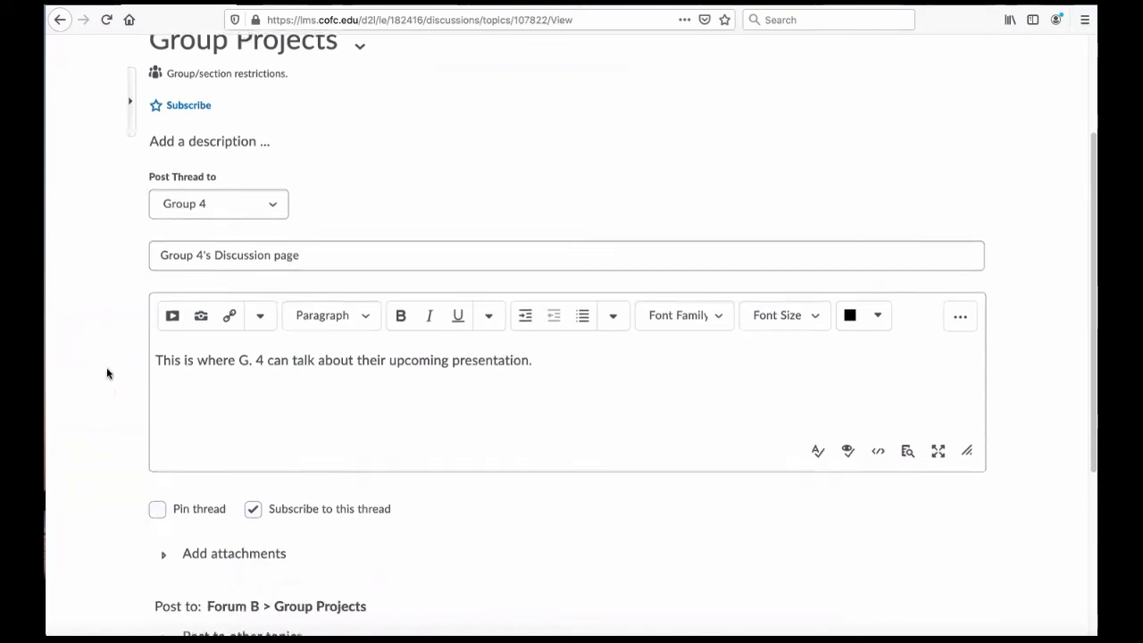
{"action": "left_click", "coordinate": [191, 544]}
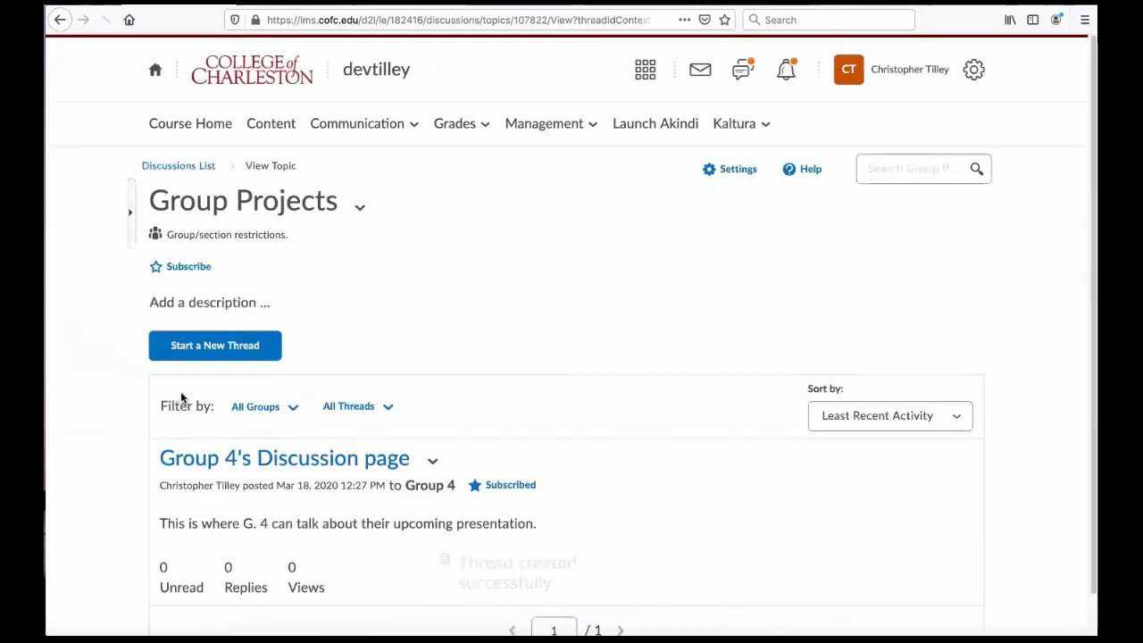